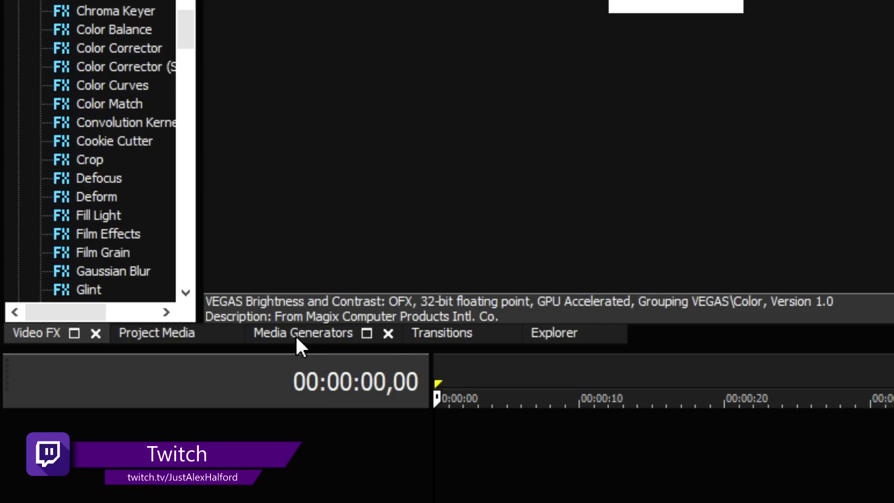
Step: Place the Green solid-colour preset on the timeline as a 10-second background
{"action": "left_click", "coordinate": [119, 286]}
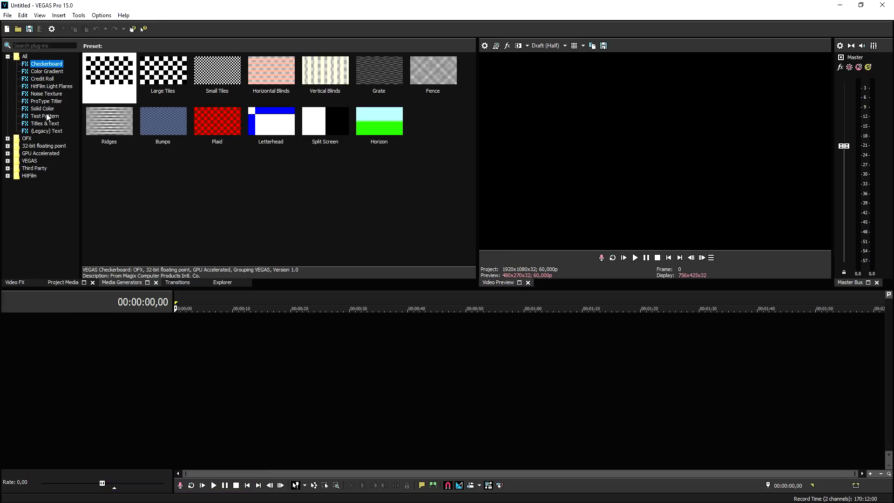
{"action": "left_click", "coordinate": [46, 118]}
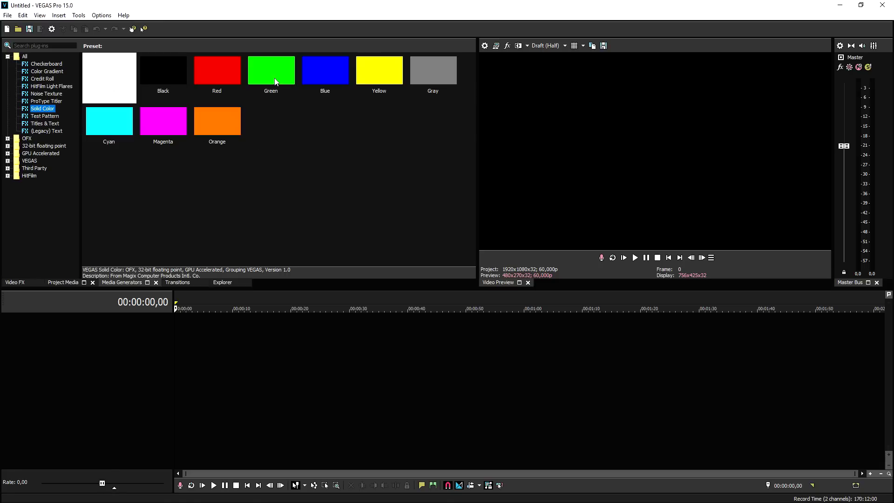
{"action": "left_click_drag", "start_coordinate": [275, 82], "coordinate": [161, 343]}
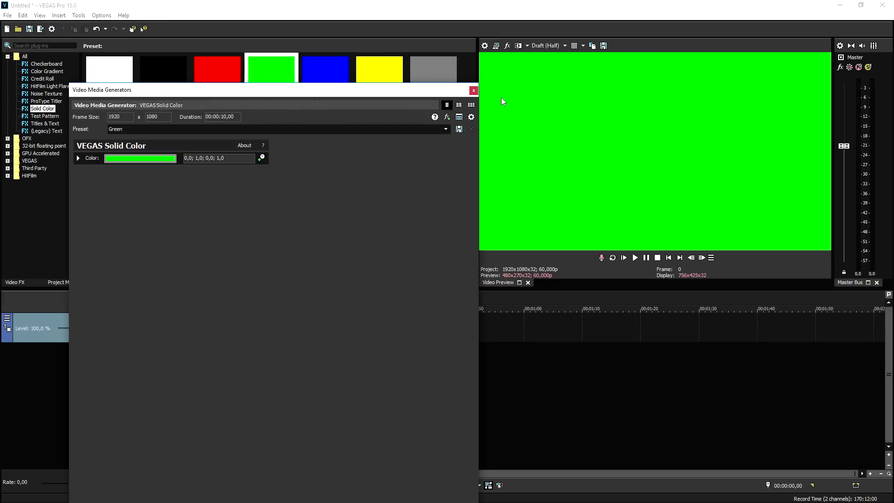
{"action": "left_click", "coordinate": [473, 91]}
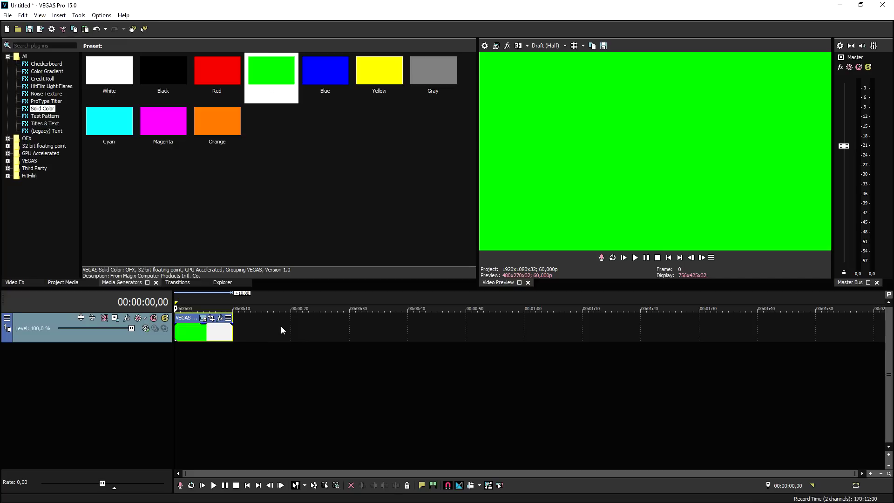
Step: Insert an empty video track above the green background
{"action": "right_click", "coordinate": [281, 326]}
{"action": "left_click", "coordinate": [340, 403]}
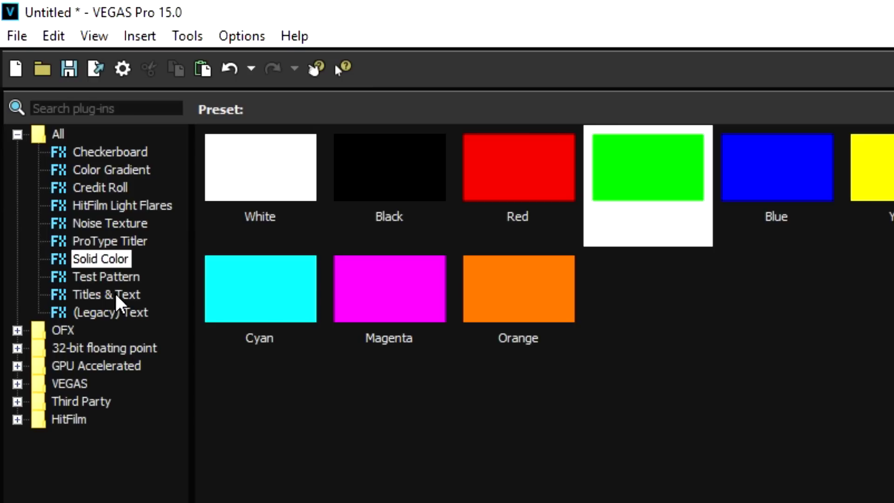
{"action": "left_click", "coordinate": [48, 123]}
Step: Drop a (Default) Titles & Text event on the top track and replace Sample Text with the person's full name
{"action": "left_click_drag", "start_coordinate": [98, 71], "coordinate": [177, 326]}
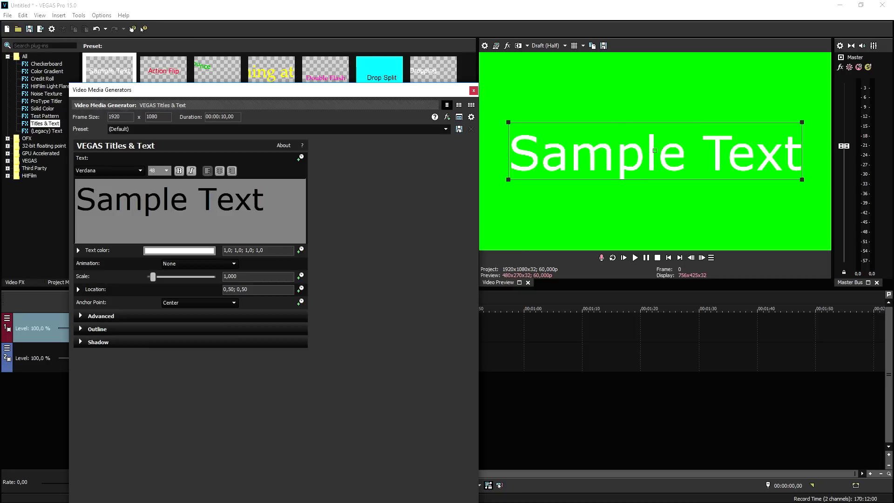
{"action": "type", "text": "J"}
{"action": "key", "text": "BackSpace"}
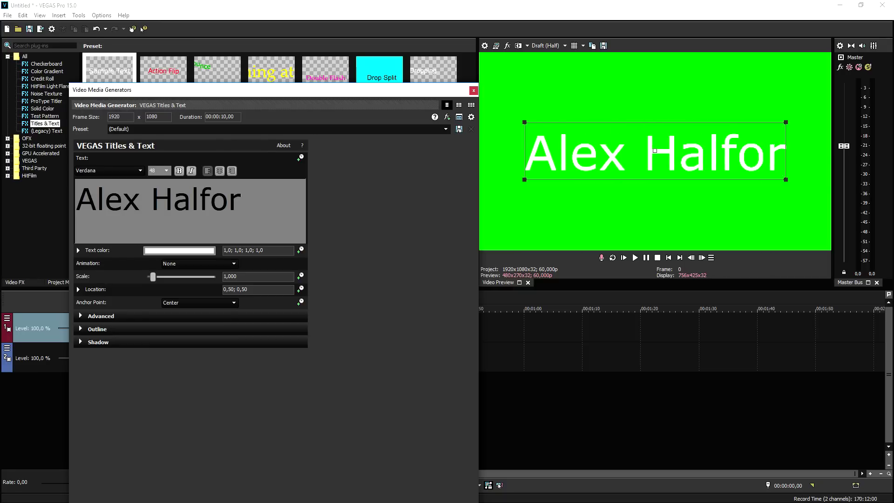
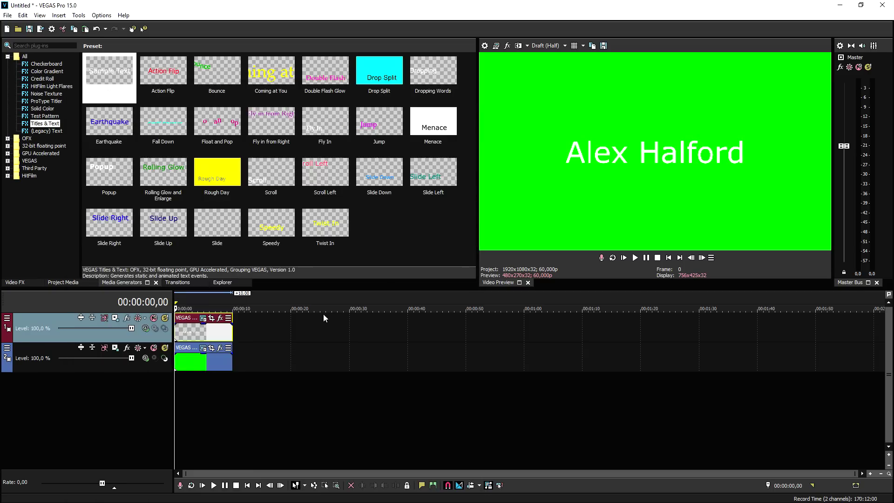
{"action": "scroll", "coordinate": [289, 343], "scroll_direction": "up", "scroll_amount": 5}
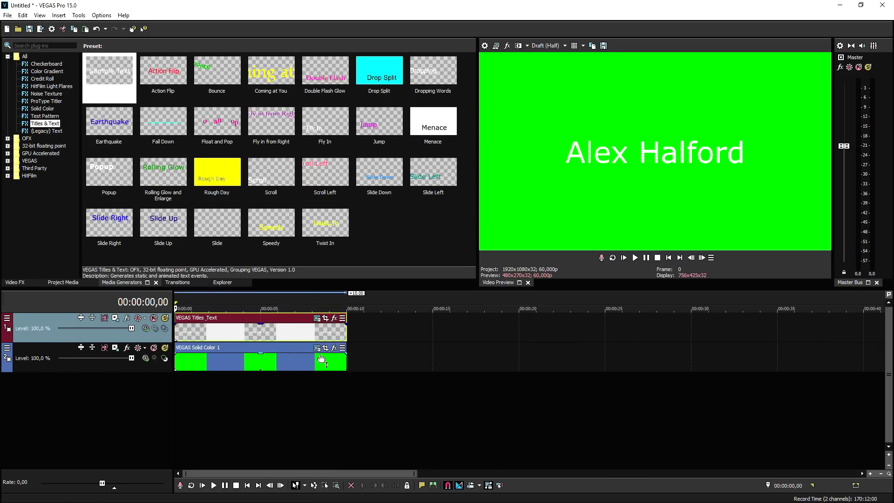
Step: Insert a new empty video track at the top of the timeline
{"action": "right_click", "coordinate": [371, 325]}
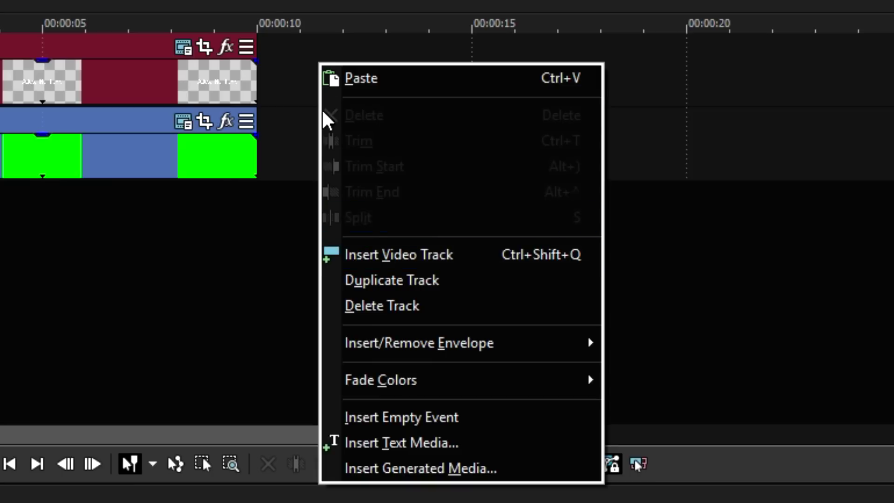
{"action": "right_click", "coordinate": [354, 325]}
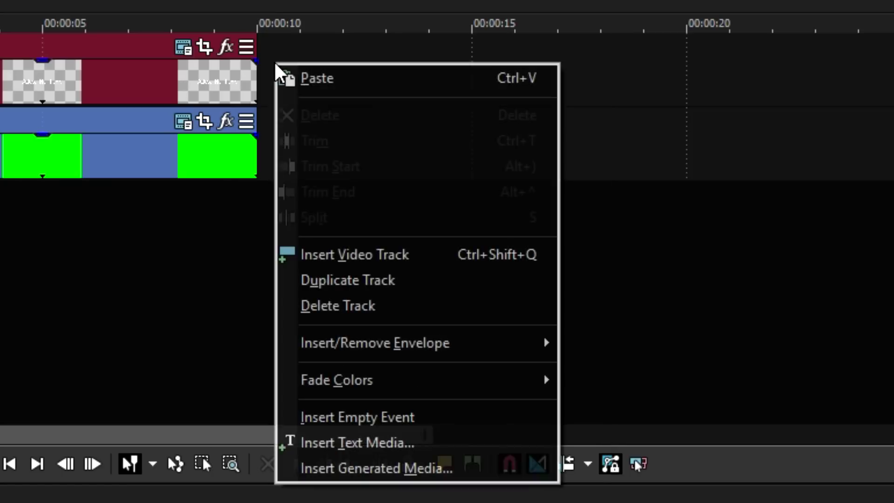
{"action": "left_click", "coordinate": [447, 265]}
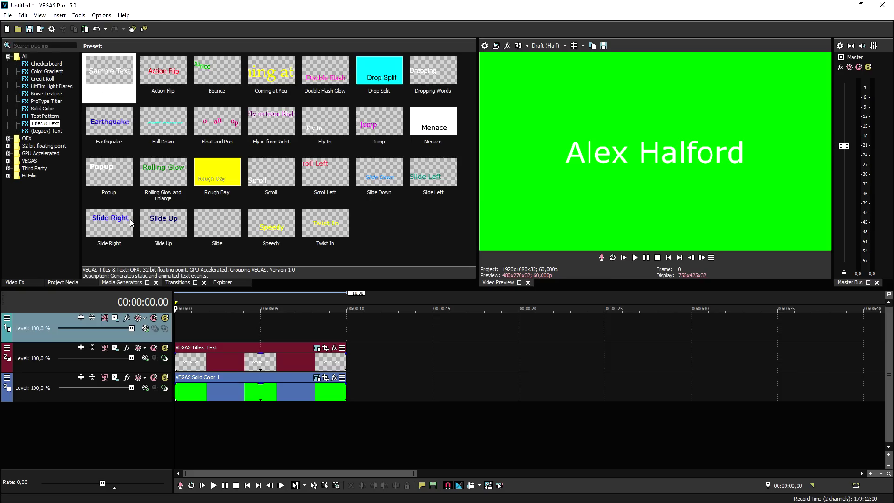
Step: Add a White solid-colour event to the new top track
{"action": "left_click", "coordinate": [45, 101]}
{"action": "left_click", "coordinate": [48, 108]}
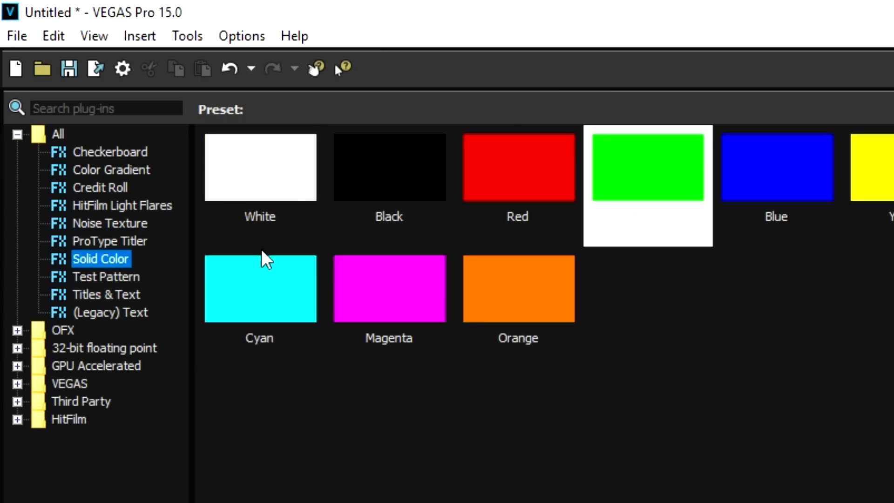
{"action": "double_click", "coordinate": [270, 169]}
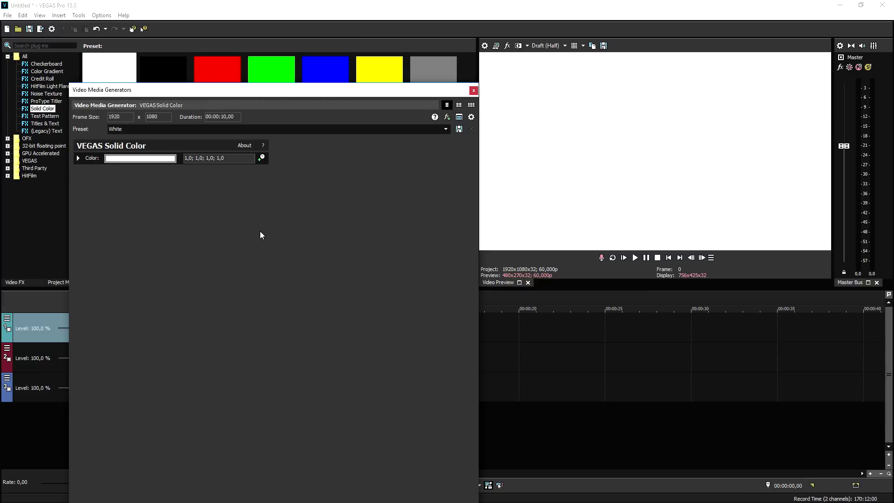
{"action": "left_click", "coordinate": [474, 90]}
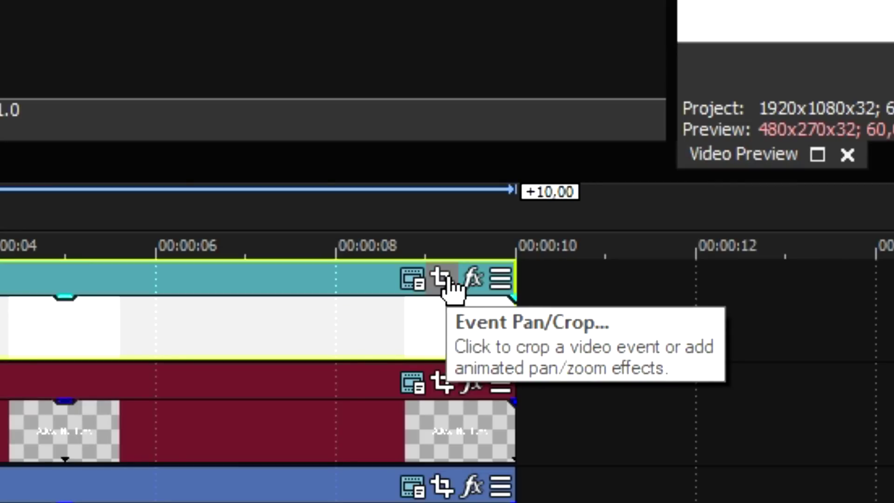
Step: In the white event's Pan/Crop, enable Mask and draw a thin rectangle across the frame
{"action": "left_click", "coordinate": [443, 279]}
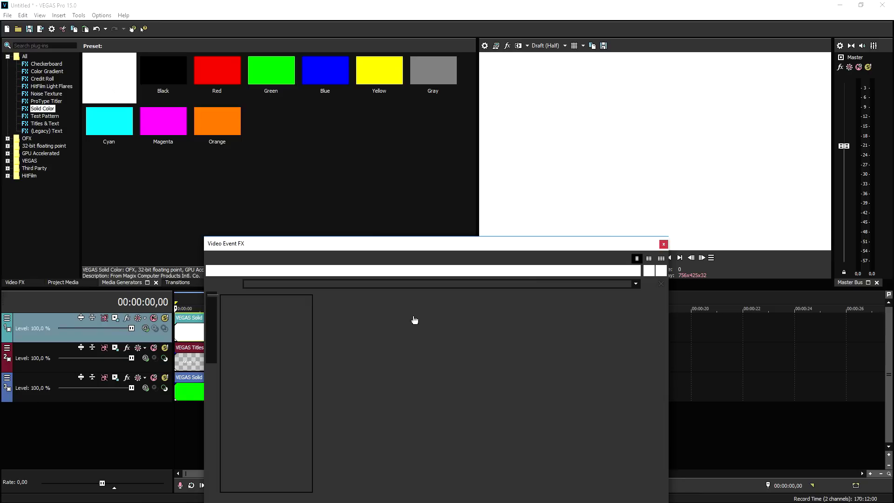
{"action": "left_click_drag", "start_coordinate": [403, 249], "coordinate": [206, 34]}
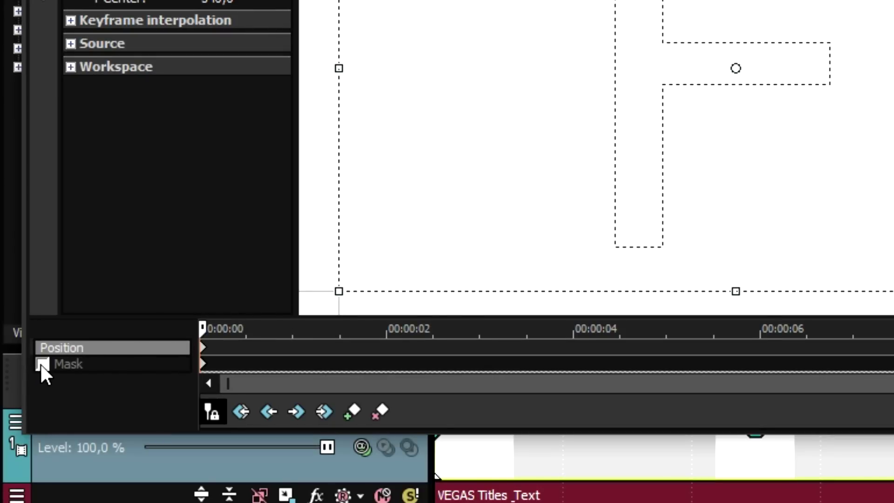
{"action": "left_click", "coordinate": [42, 364]}
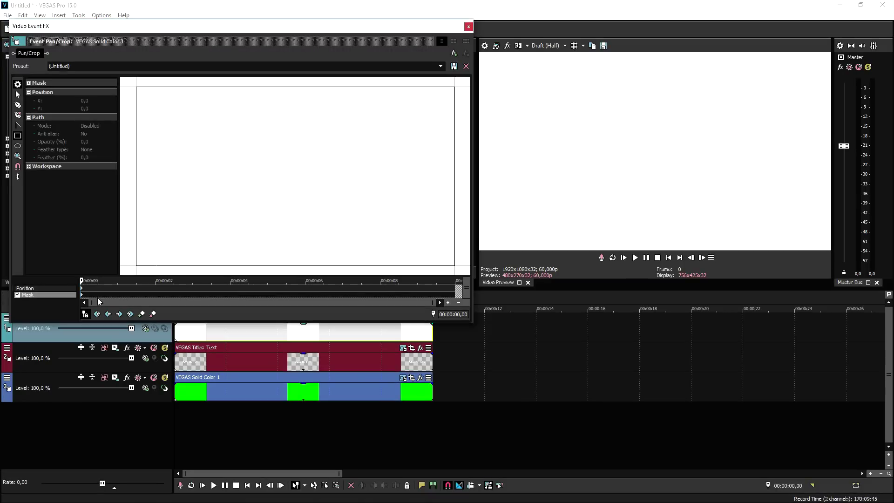
{"action": "left_click_drag", "start_coordinate": [176, 122], "coordinate": [417, 126]}
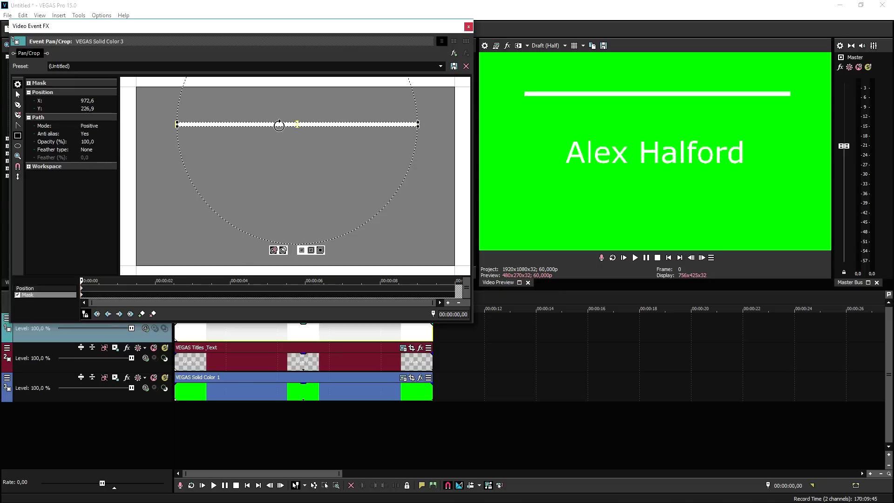
Step: Move the white line down just above the title and shorten it from the right
{"action": "scroll", "coordinate": [322, 152], "scroll_direction": "up", "scroll_amount": 2}
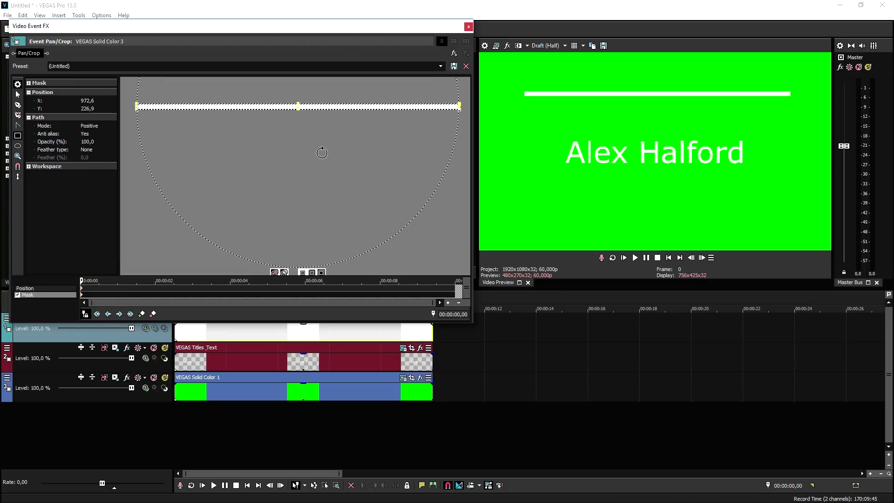
{"action": "left_click_drag", "start_coordinate": [319, 107], "coordinate": [315, 155]}
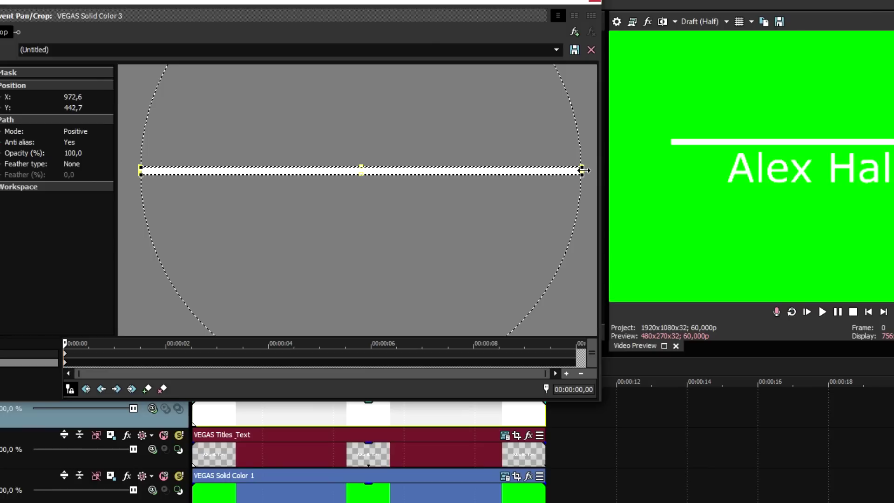
{"action": "left_click_drag", "start_coordinate": [460, 155], "coordinate": [422, 156]}
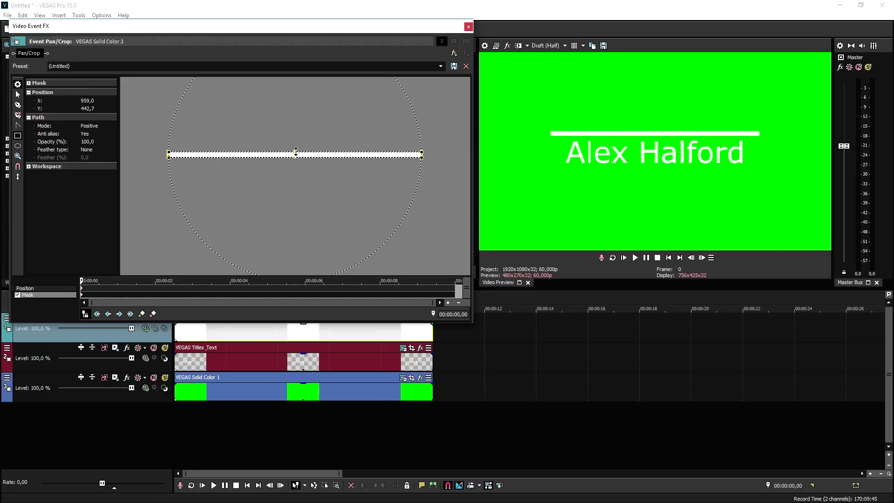
{"action": "left_click_drag", "start_coordinate": [296, 152], "coordinate": [297, 154]}
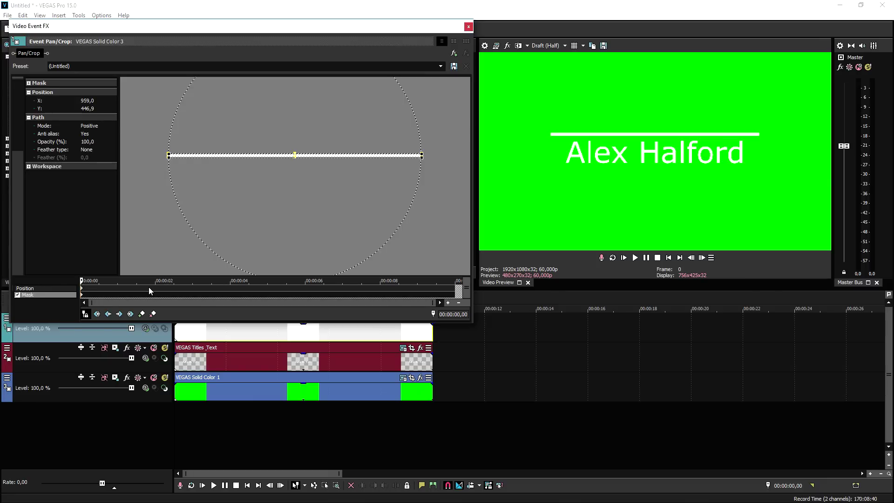
{"action": "left_click", "coordinate": [150, 287]}
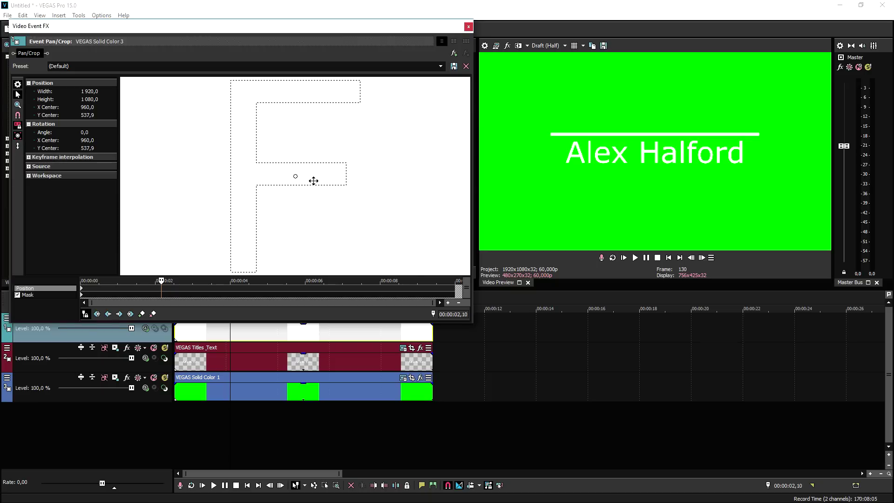
Step: Keyframe the white line below the title at 00:00:02, enable Sync Cursor, return to start
{"action": "left_click_drag", "start_coordinate": [314, 180], "coordinate": [313, 148]}
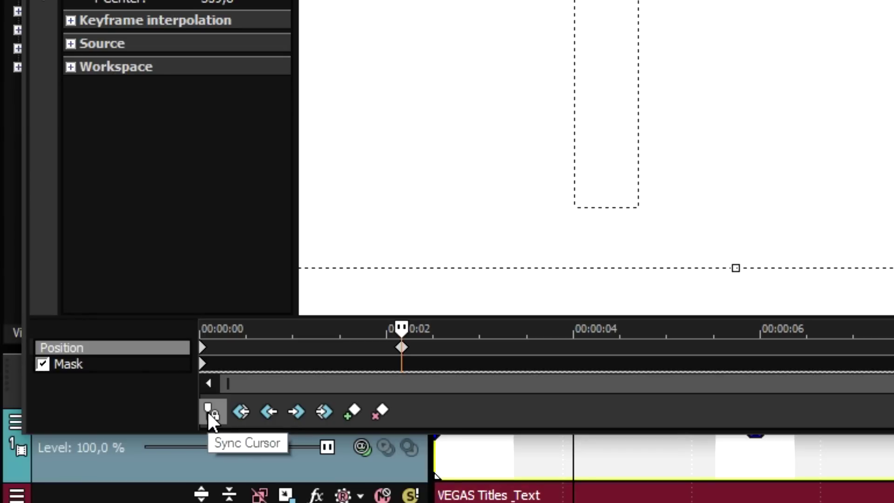
{"action": "left_click", "coordinate": [210, 411]}
{"action": "left_click", "coordinate": [668, 258]}
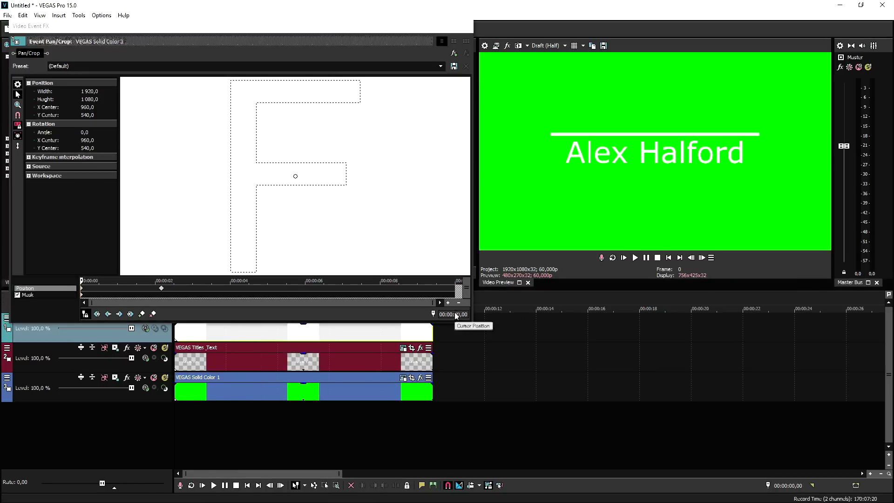
{"action": "left_click", "coordinate": [469, 28]}
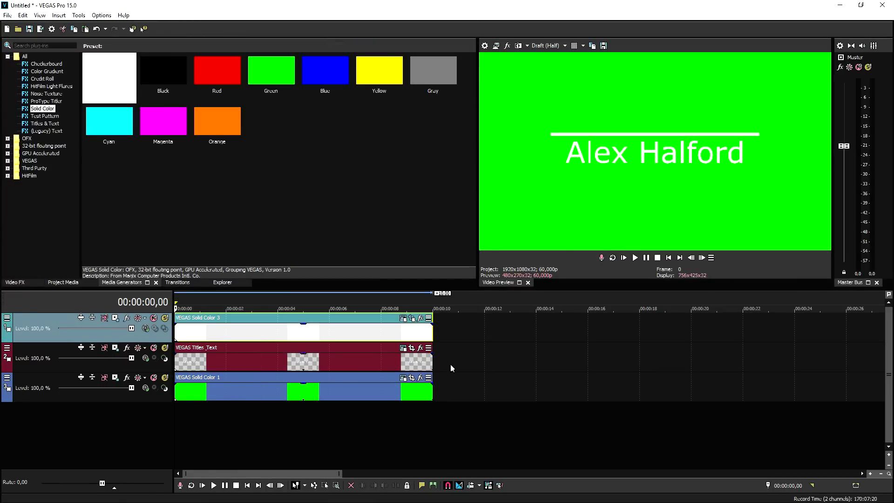
Step: Add a new top track with a 10-second Blue solid-colour event and open its Pan/Crop
{"action": "right_click", "coordinate": [454, 328]}
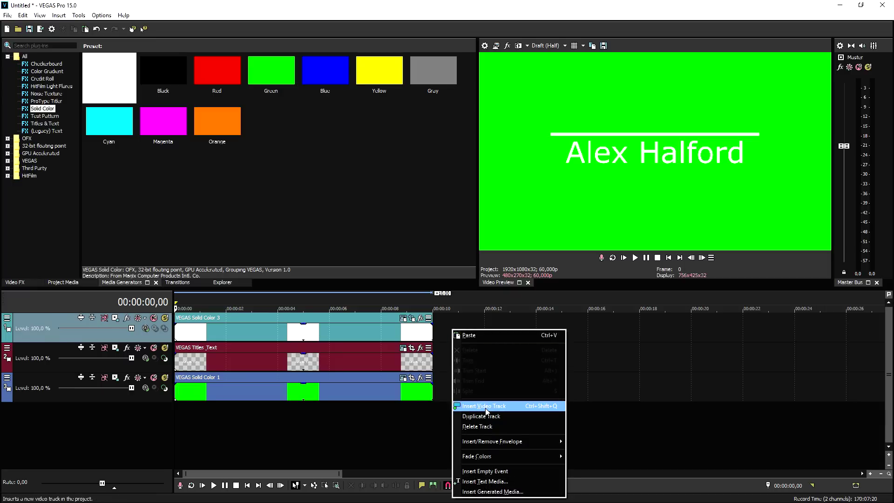
{"action": "left_click", "coordinate": [484, 406]}
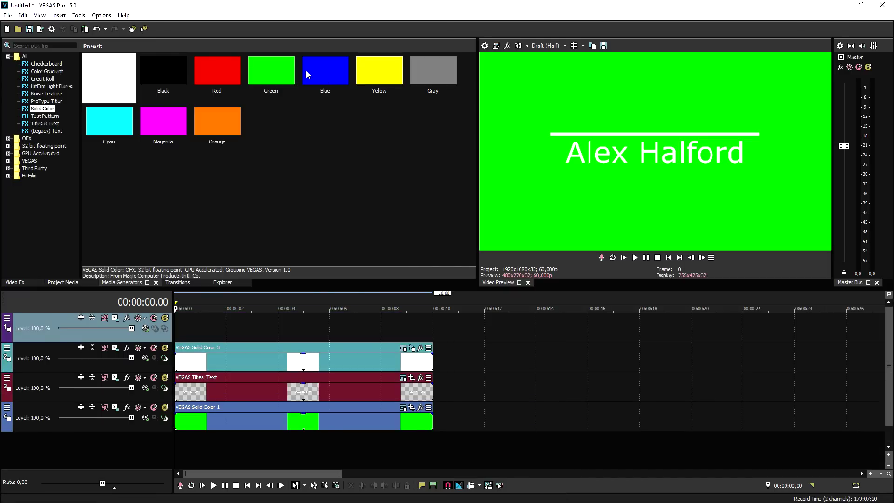
{"action": "left_click_drag", "start_coordinate": [321, 69], "coordinate": [278, 353]}
{"action": "left_click", "coordinate": [473, 90]}
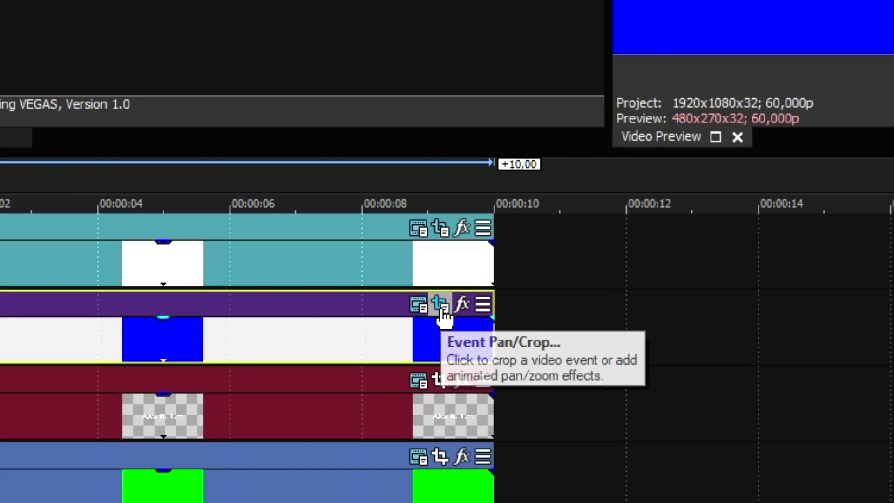
{"action": "left_click", "coordinate": [413, 350]}
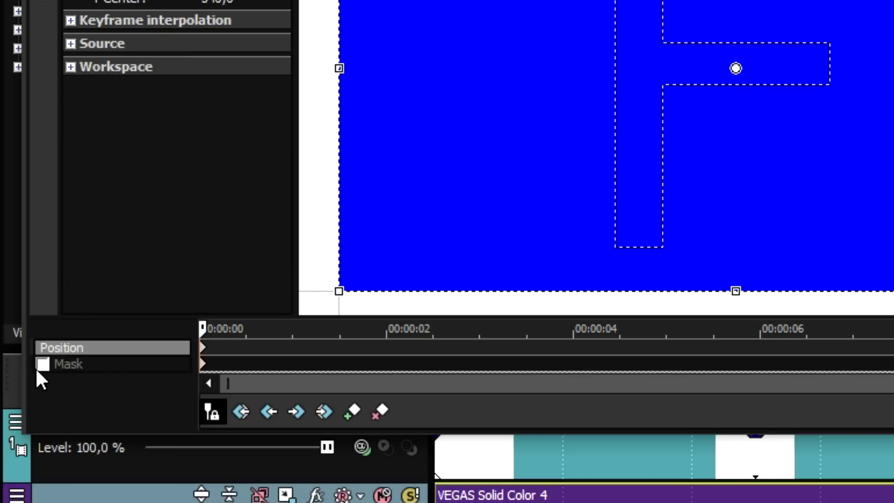
Step: Mask the blue event to a wide rectangle below the white line, adjusting its left edge
{"action": "left_click", "coordinate": [18, 295]}
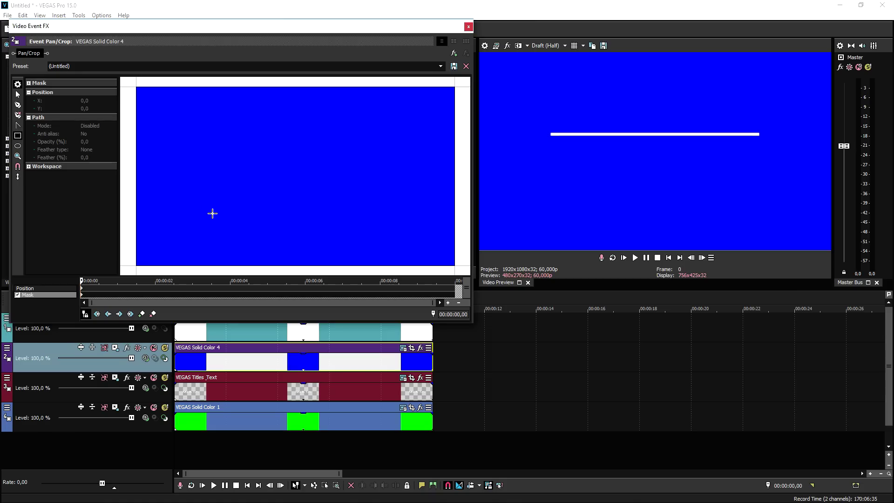
{"action": "left_click_drag", "start_coordinate": [201, 209], "coordinate": [390, 164]}
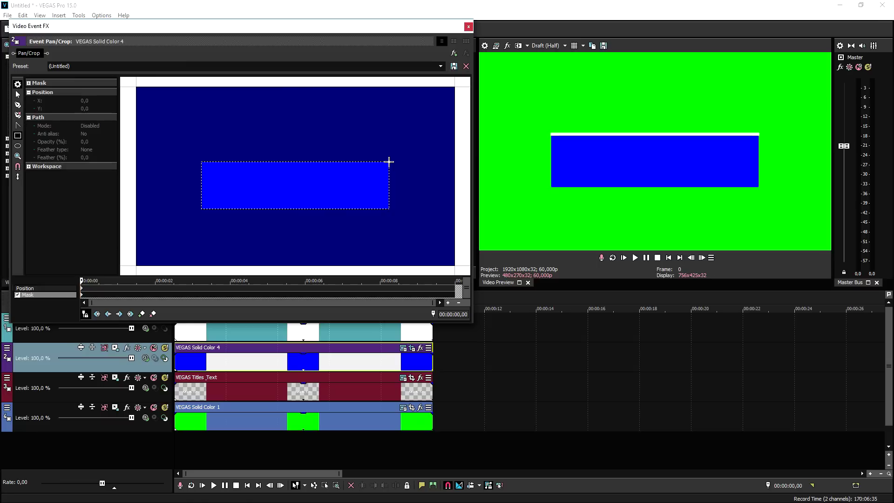
{"action": "left_click", "coordinate": [214, 187]}
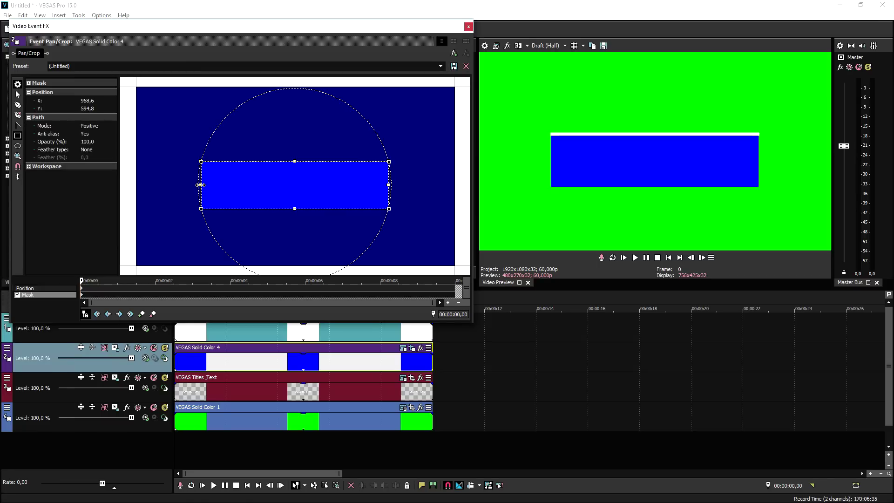
{"action": "left_click_drag", "start_coordinate": [200, 185], "coordinate": [199, 185]}
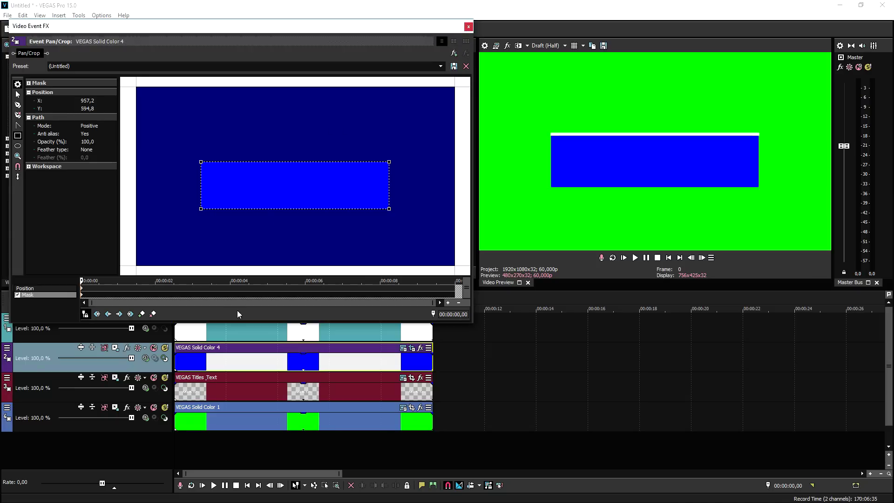
{"action": "left_click", "coordinate": [469, 27]}
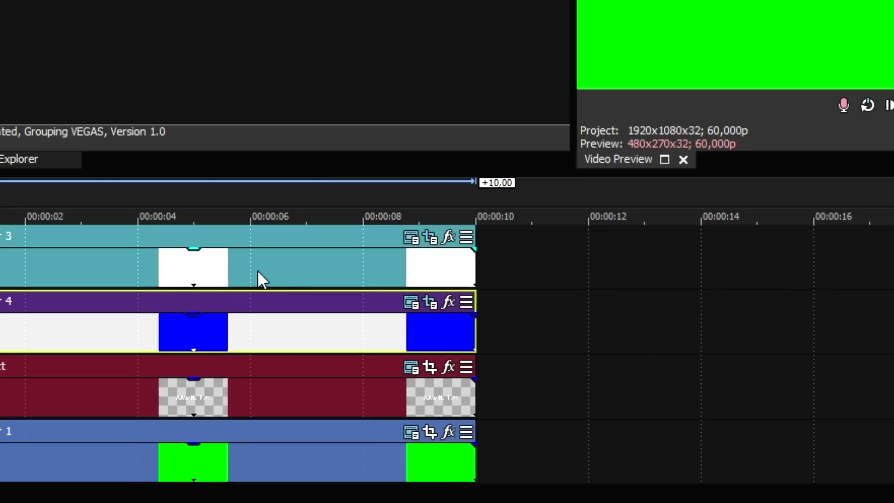
Step: At the two-second keyframe, drag the blue box's mask down below the line to reveal the title
{"action": "left_click", "coordinate": [448, 237]}
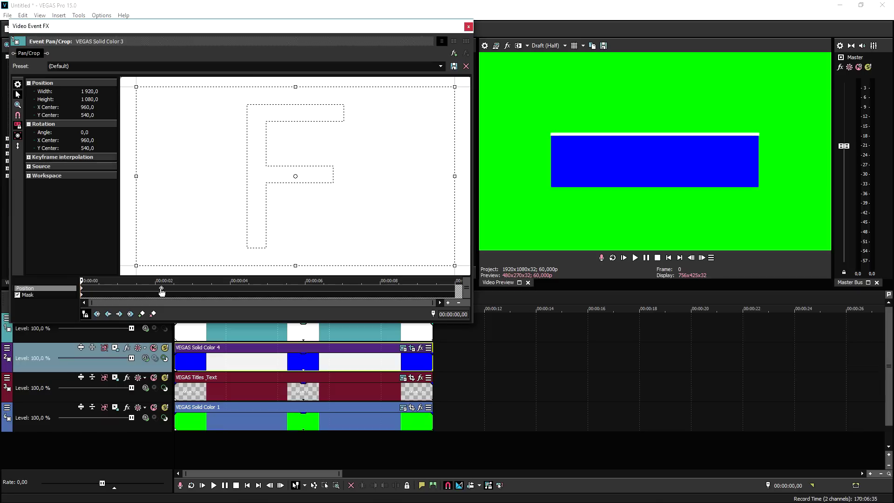
{"action": "left_click", "coordinate": [401, 274]}
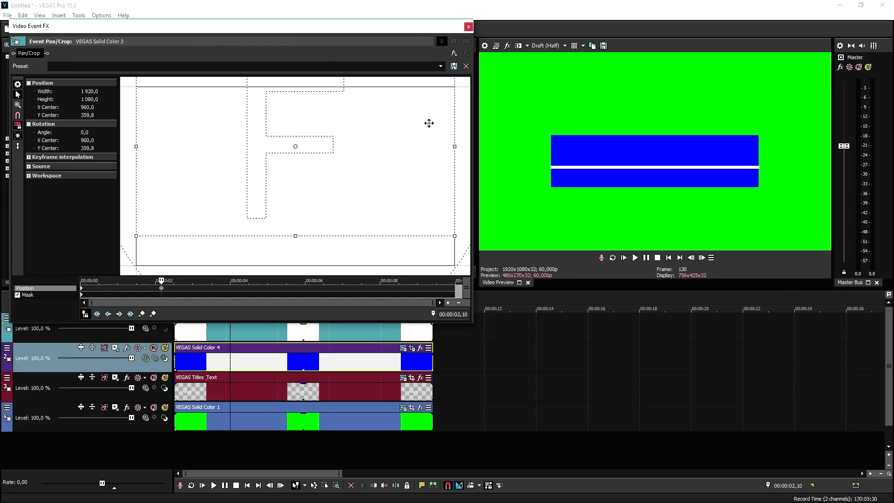
{"action": "left_click", "coordinate": [468, 27]}
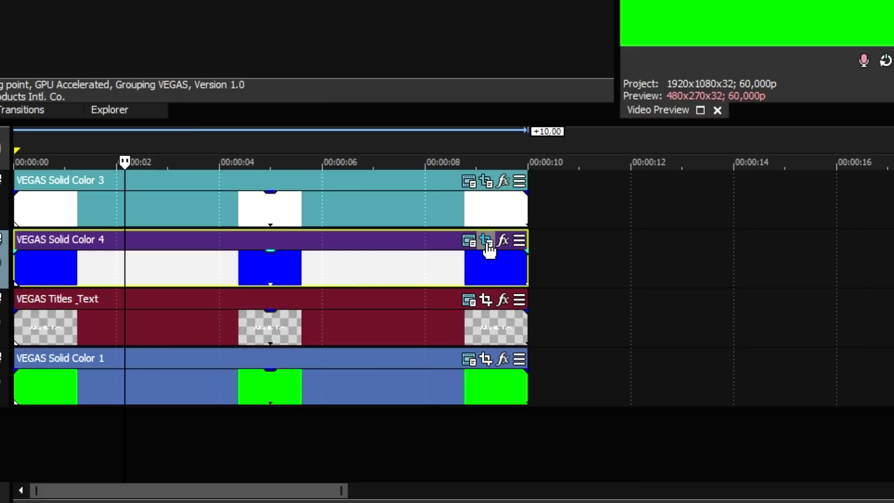
{"action": "left_click", "coordinate": [487, 246]}
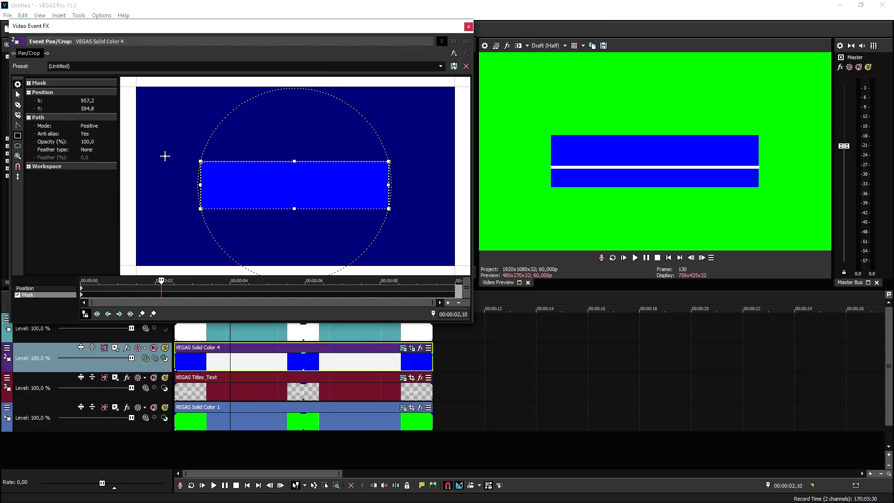
{"action": "left_click_drag", "start_coordinate": [272, 178], "coordinate": [278, 206]}
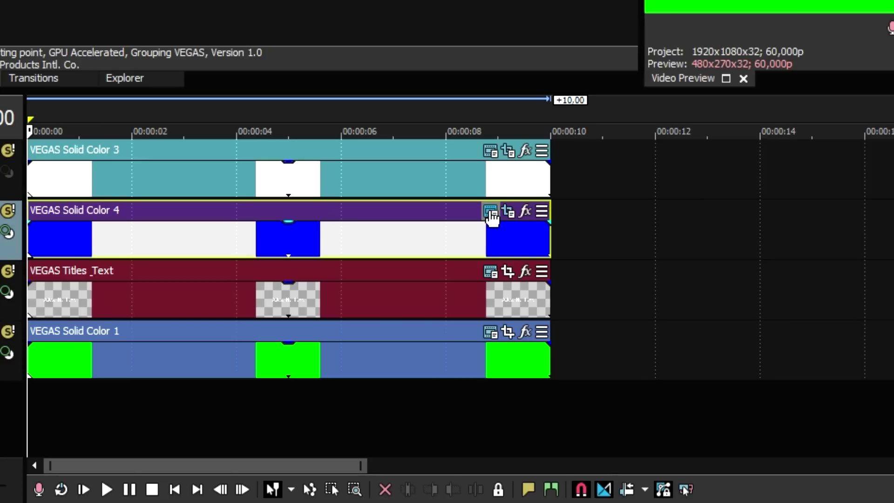
Step: Set the box's solid colour to the background green using the colour eyedropper
{"action": "left_click", "coordinate": [491, 214]}
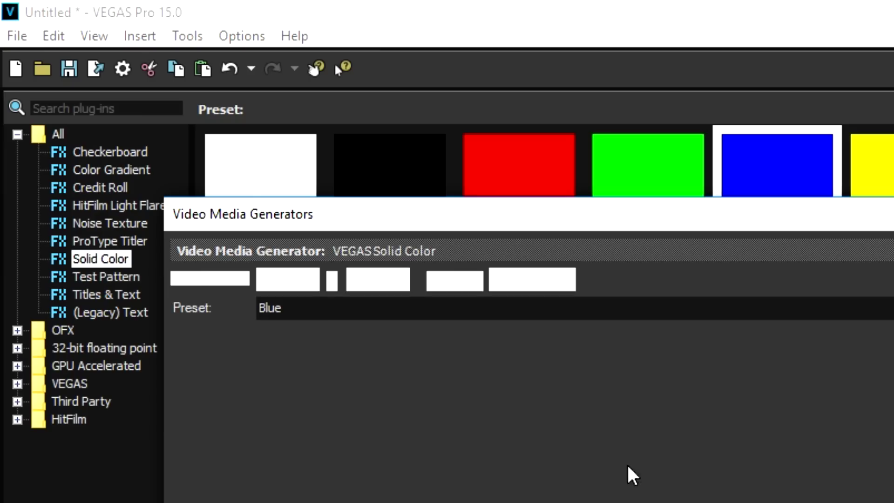
{"action": "left_click", "coordinate": [365, 378]}
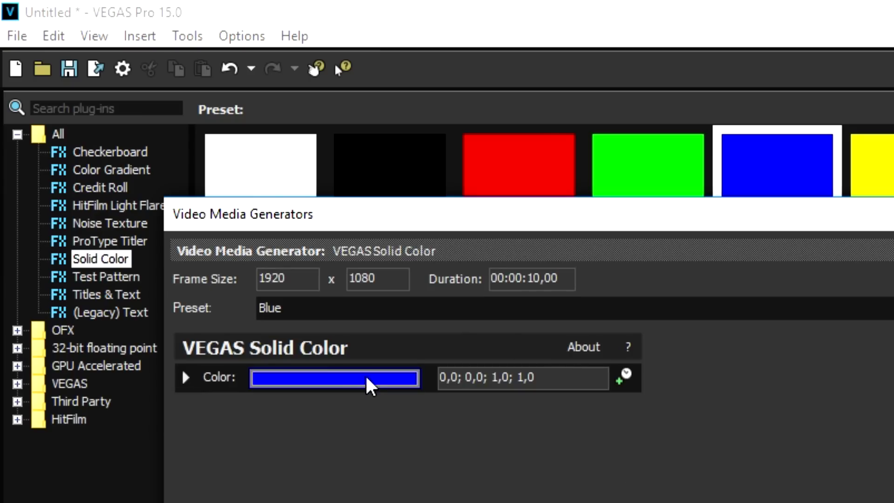
{"action": "left_click", "coordinate": [310, 248]}
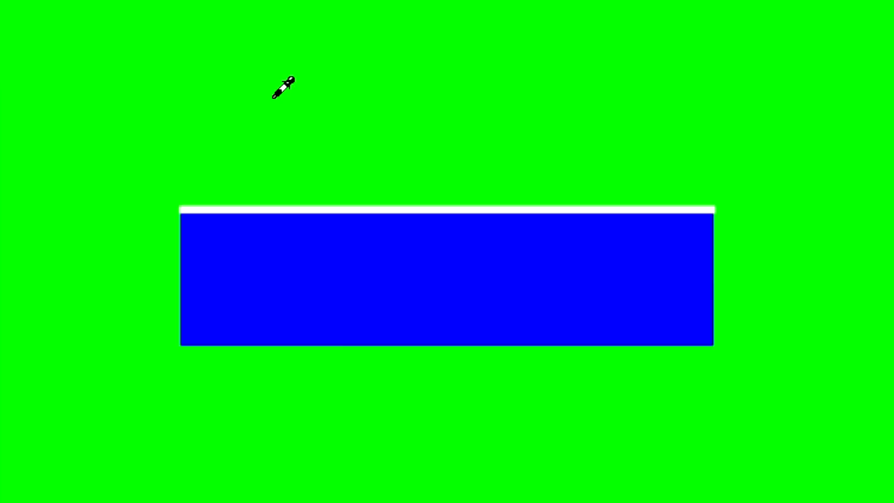
{"action": "left_click", "coordinate": [273, 97]}
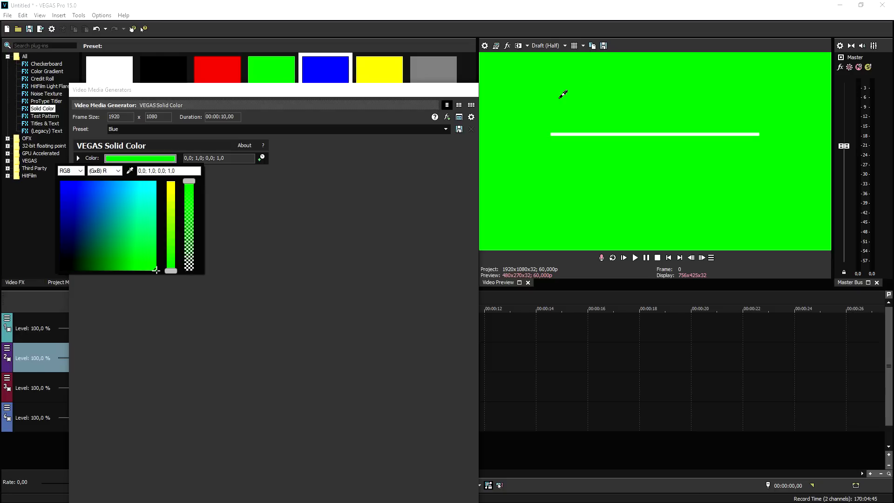
{"action": "left_click", "coordinate": [473, 91]}
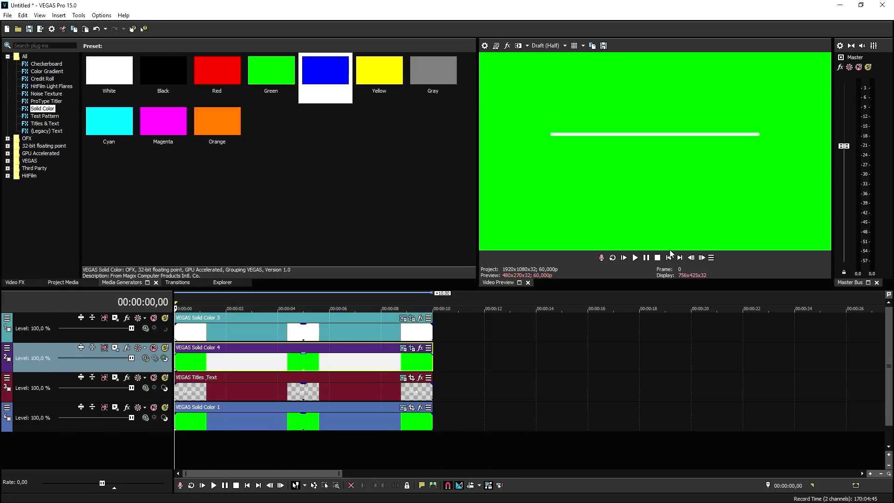